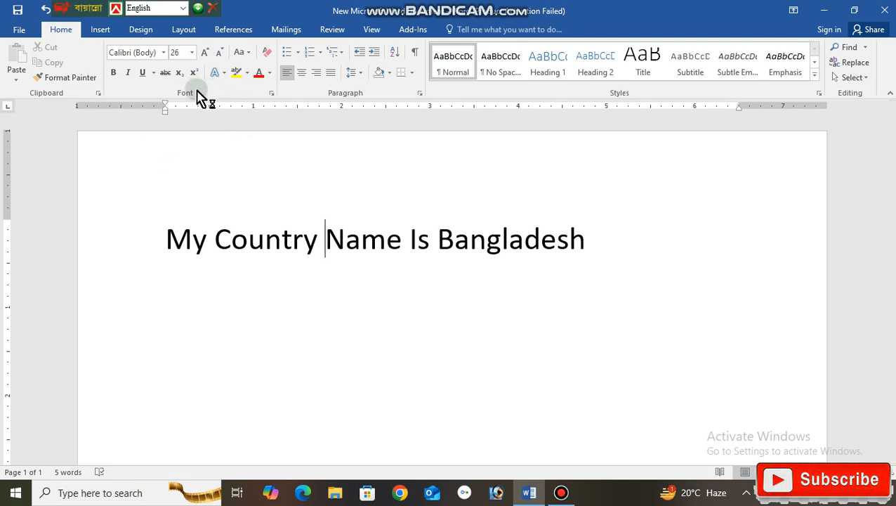
Change the whole sentence "My Country Name Is Bangladesh" to Sentence case.
{"action": "left_click", "coordinate": [61, 76]}
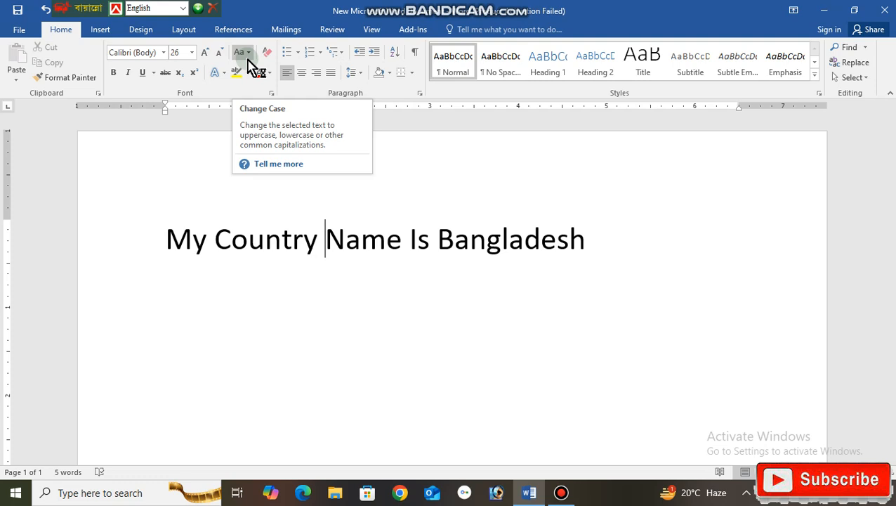
{"action": "left_click", "coordinate": [168, 244]}
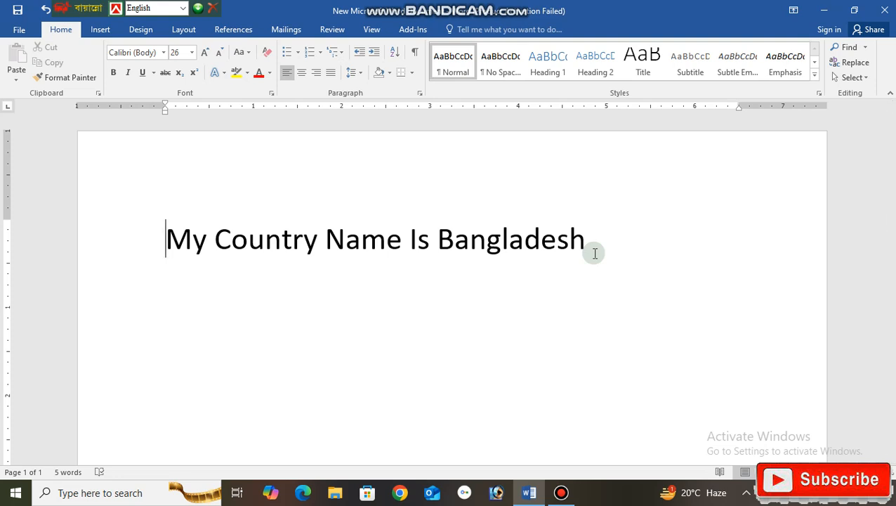
{"action": "left_click_drag", "start_coordinate": [594, 253], "coordinate": [176, 239]}
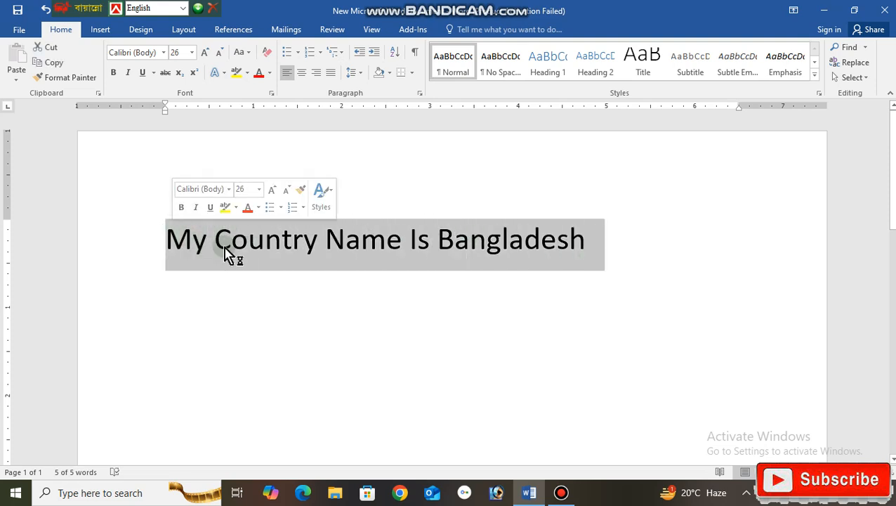
{"action": "left_click", "coordinate": [249, 53]}
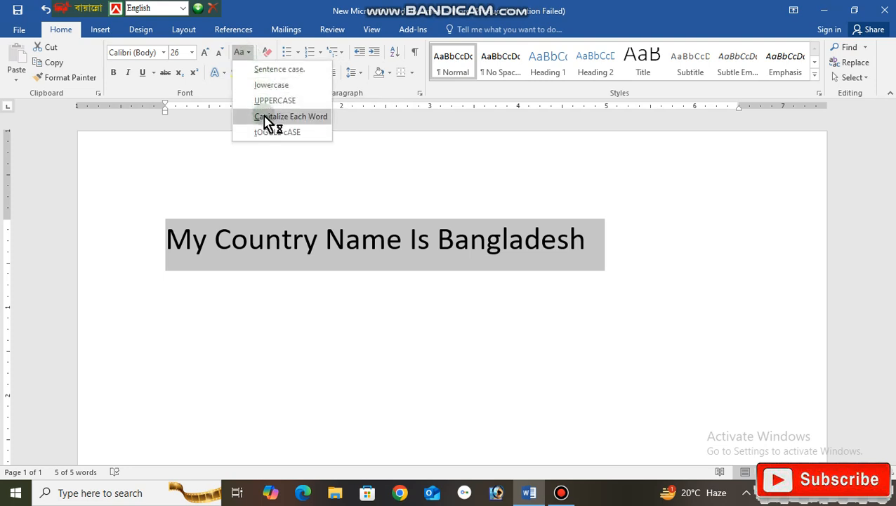
{"action": "left_click", "coordinate": [258, 71]}
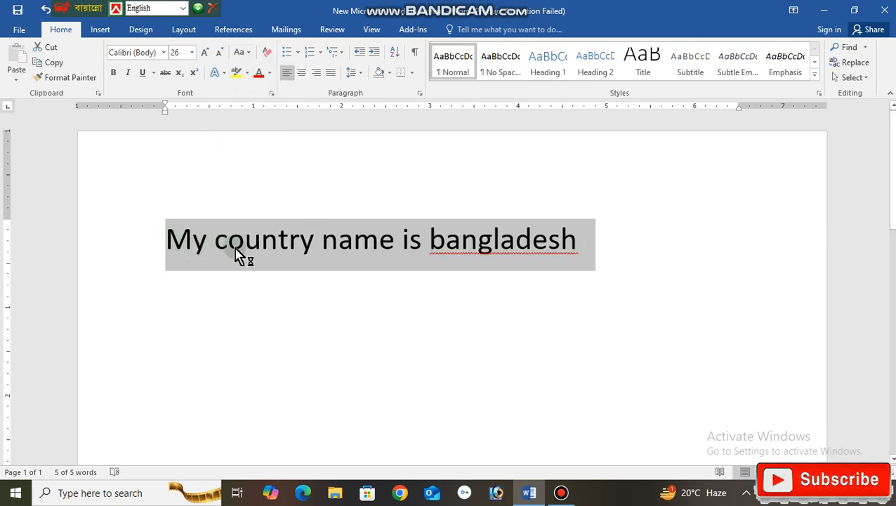
Reselect the whole sentence about the country name and change its case to lowercase.
{"action": "left_click", "coordinate": [189, 249]}
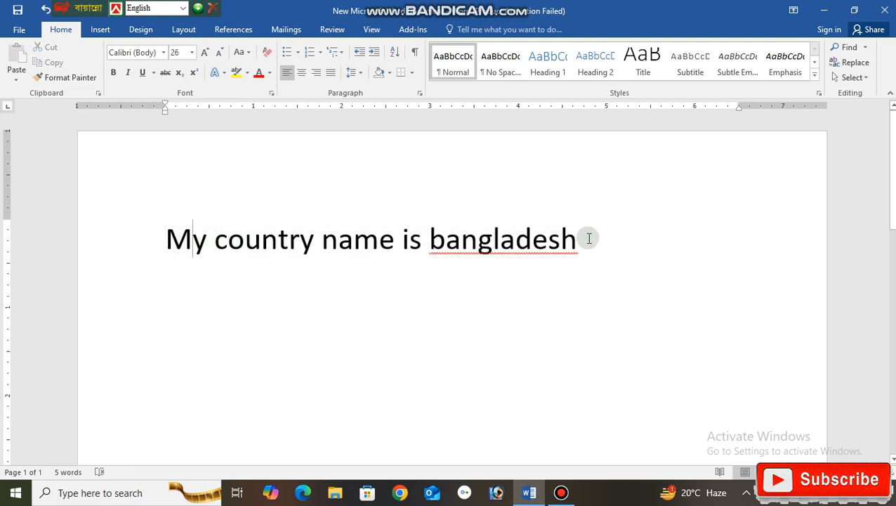
{"action": "left_click_drag", "start_coordinate": [586, 239], "coordinate": [160, 250]}
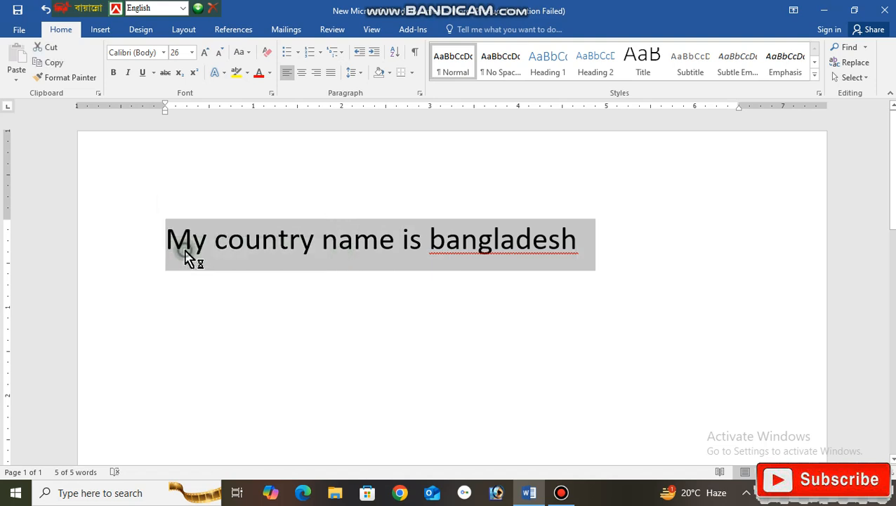
{"action": "left_click", "coordinate": [187, 255]}
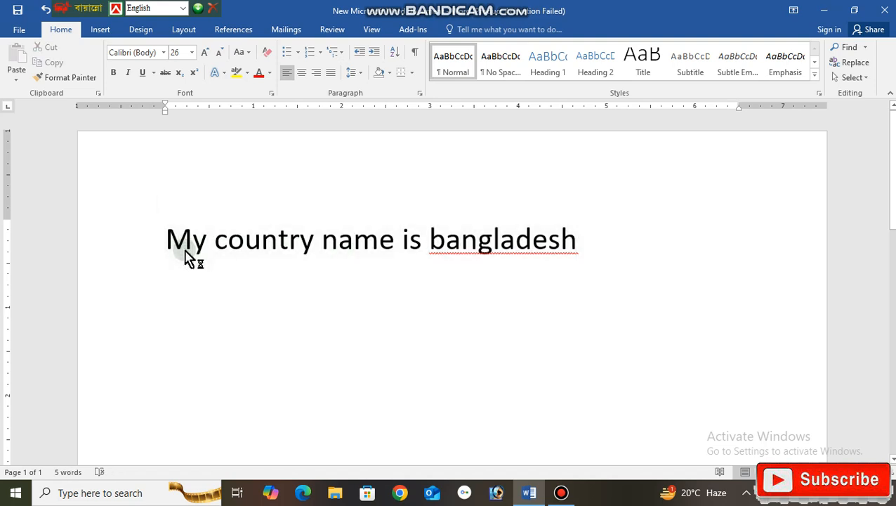
{"action": "left_click", "coordinate": [243, 62]}
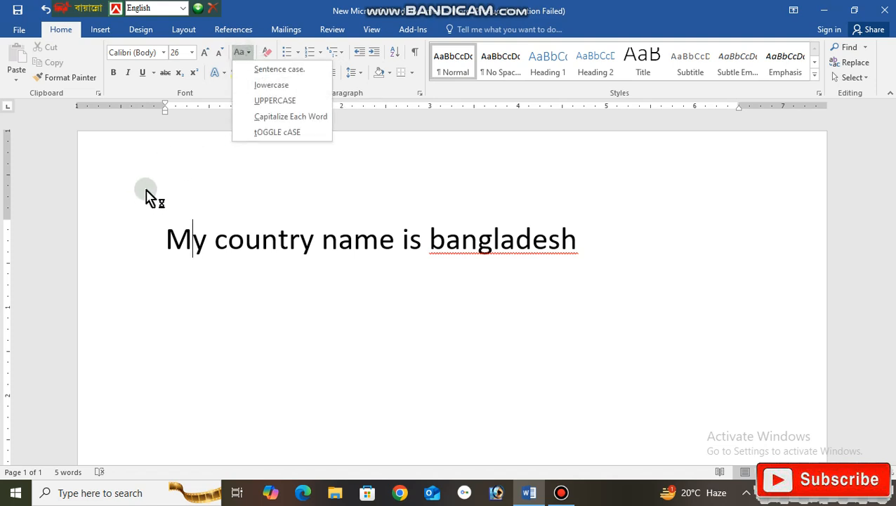
{"action": "left_click", "coordinate": [156, 236]}
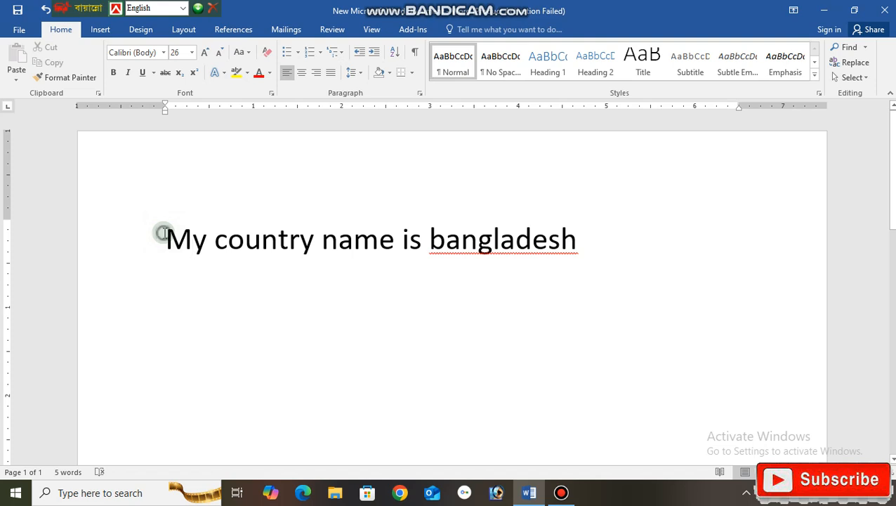
{"action": "left_click", "coordinate": [161, 233]}
{"action": "left_click_drag", "start_coordinate": [163, 232], "coordinate": [516, 241]}
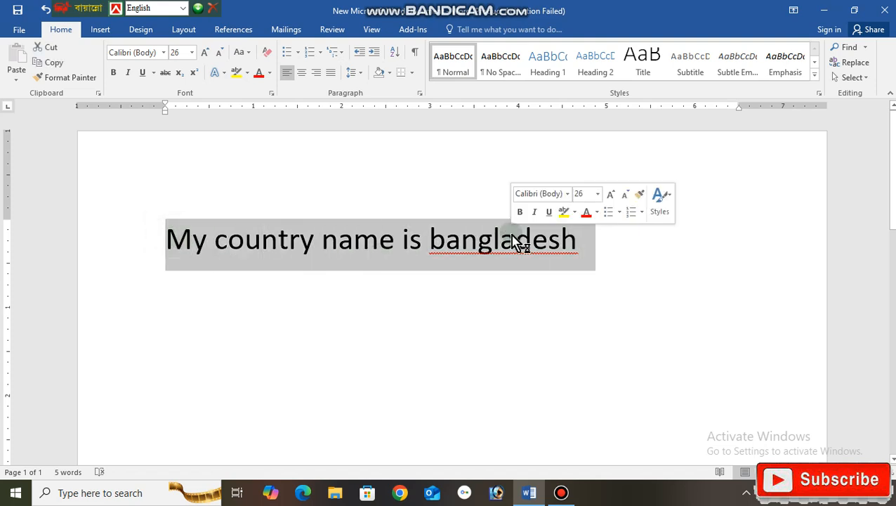
{"action": "left_click", "coordinate": [243, 53]}
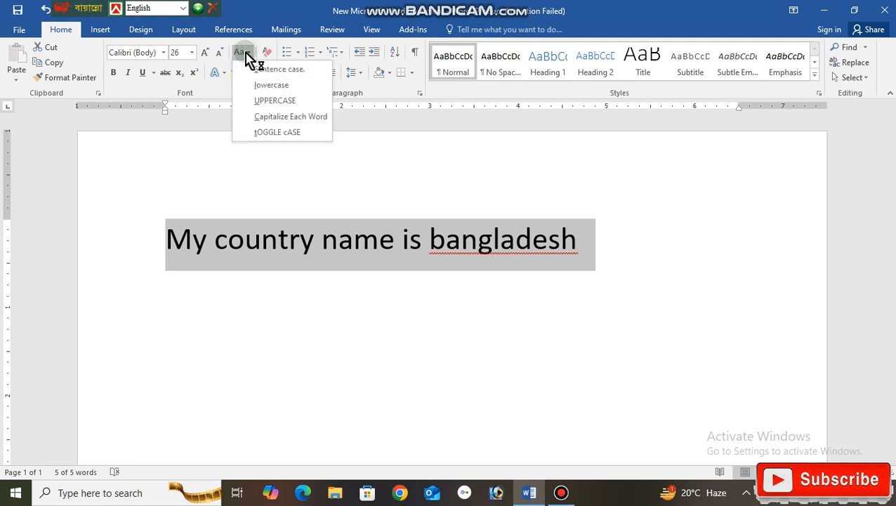
{"action": "left_click", "coordinate": [270, 89]}
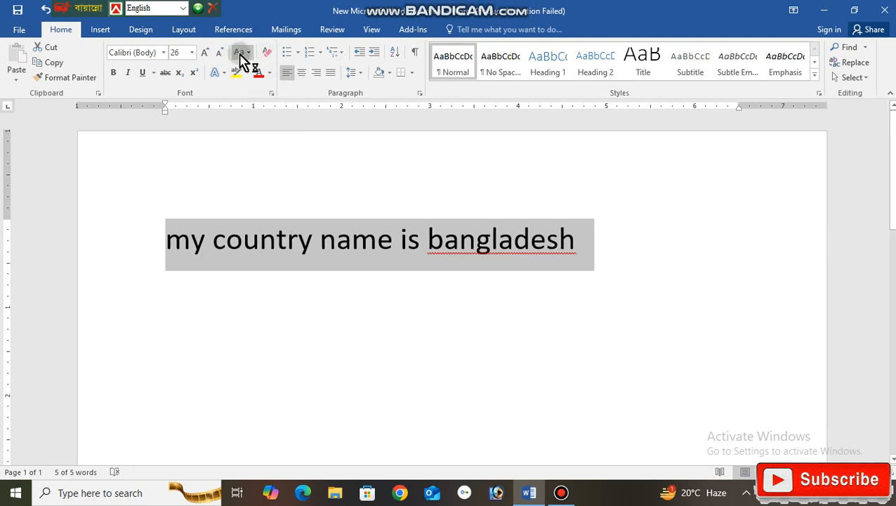
Convert the selected sentence to UPPERCASE and after that to Capitalize Each Word.
{"action": "left_click", "coordinate": [242, 54]}
{"action": "left_click", "coordinate": [259, 105]}
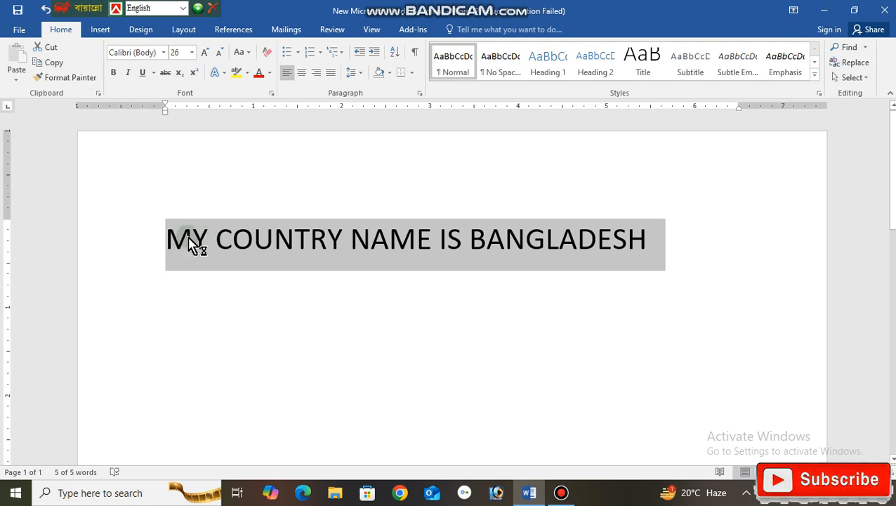
{"action": "left_click", "coordinate": [244, 55]}
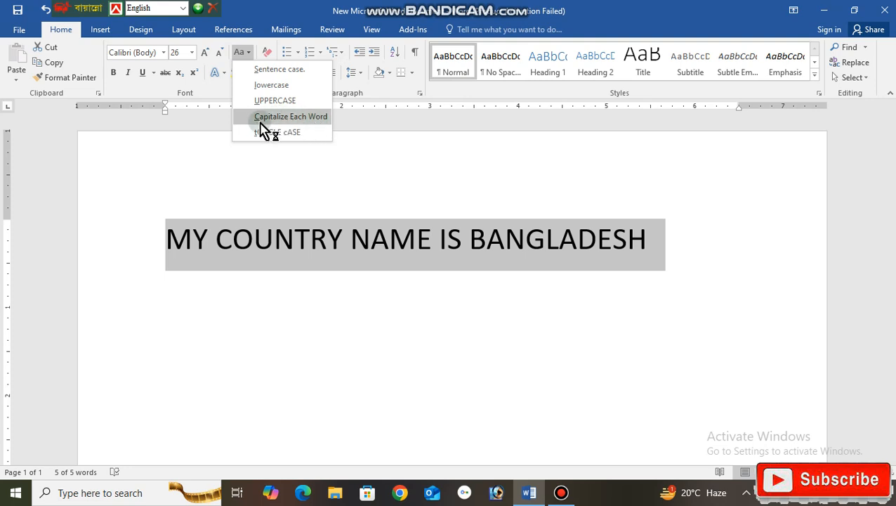
{"action": "left_click", "coordinate": [314, 117]}
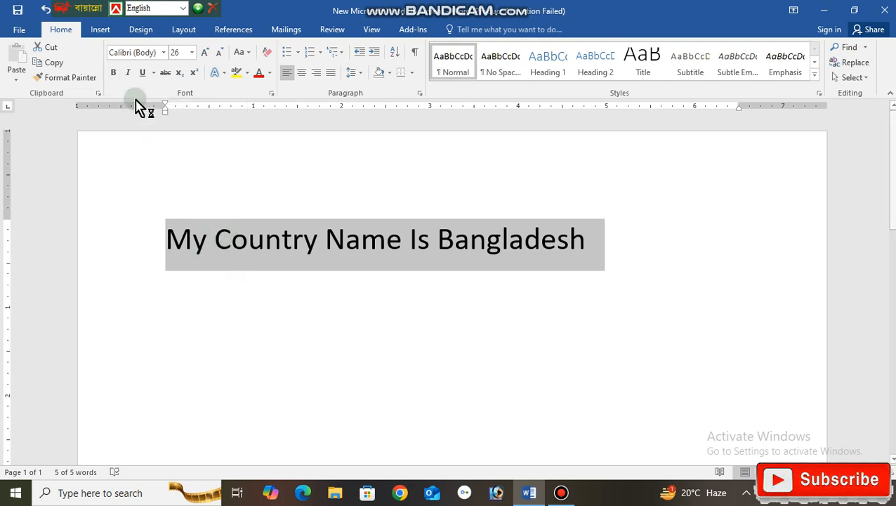
Switch bold formatting on and off again twice for the selected sentence.
{"action": "left_click", "coordinate": [114, 75]}
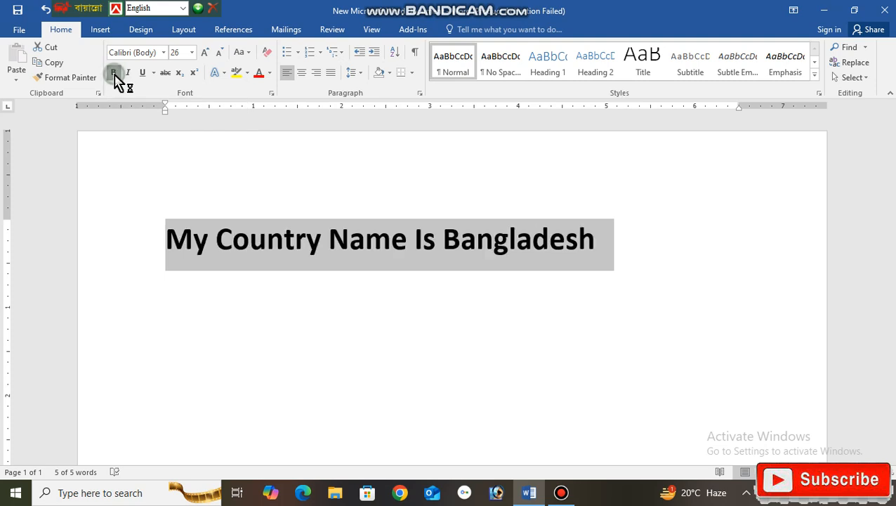
{"action": "left_click", "coordinate": [115, 76]}
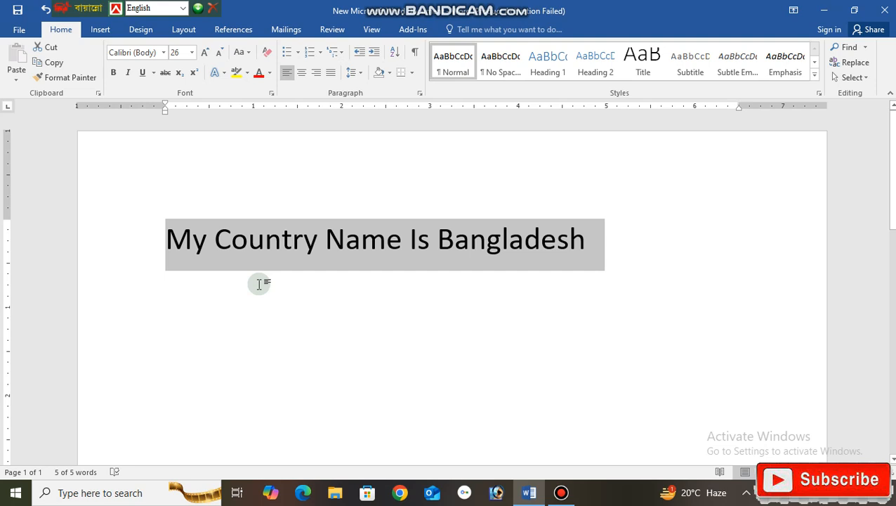
{"action": "key", "text": "ctrl+b"}
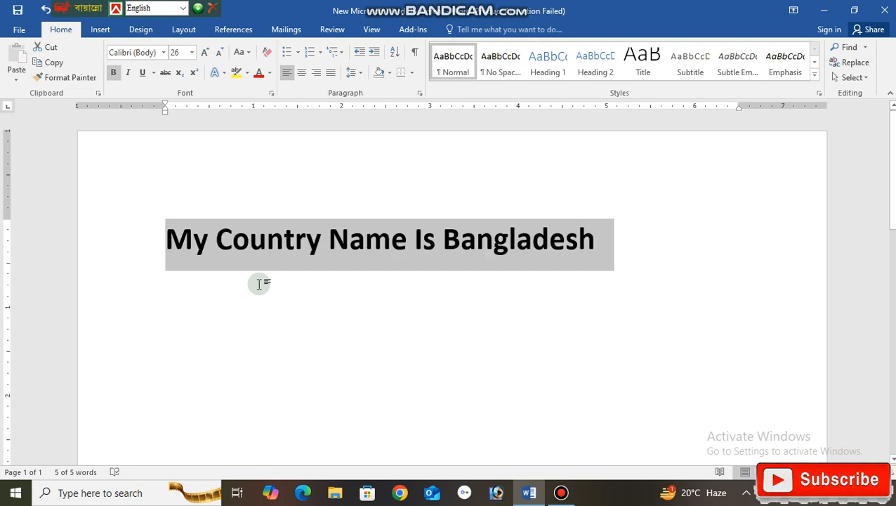
{"action": "key", "text": "ctrl+b"}
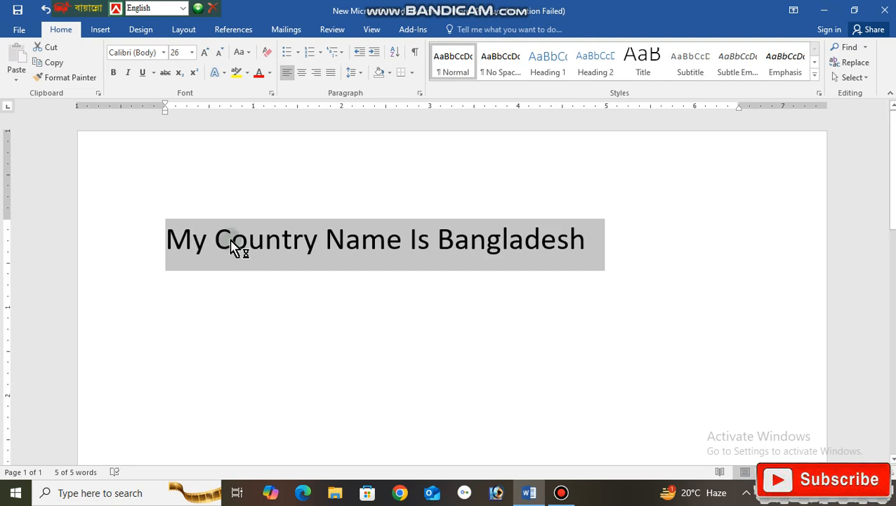
Switch italic formatting on and off again twice for the selected sentence.
{"action": "left_click", "coordinate": [130, 80]}
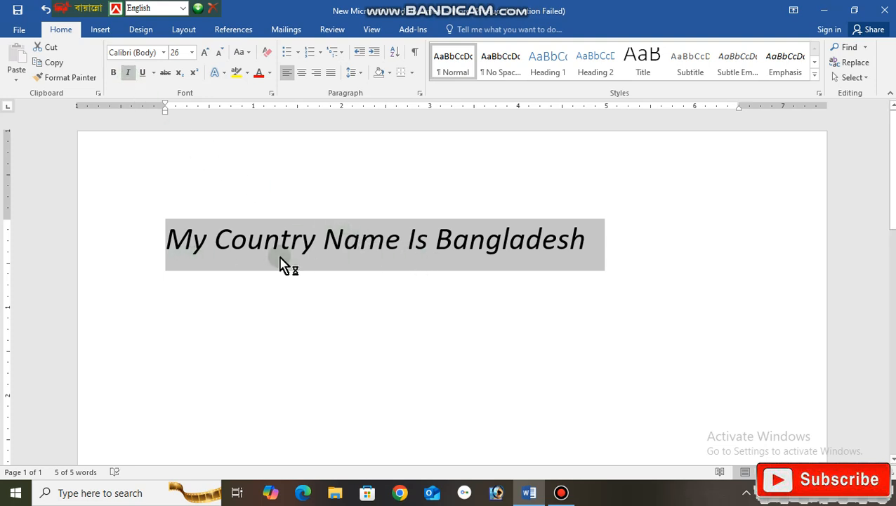
{"action": "left_click", "coordinate": [130, 77]}
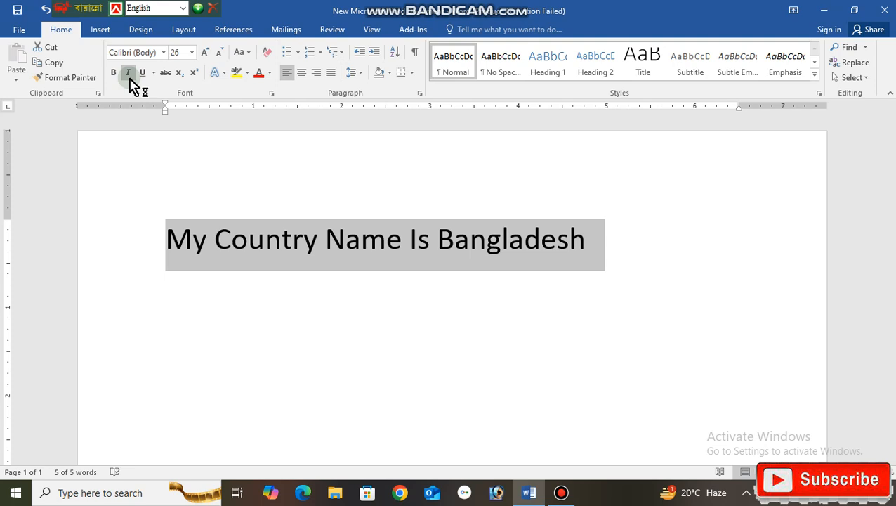
{"action": "left_click", "coordinate": [129, 77]}
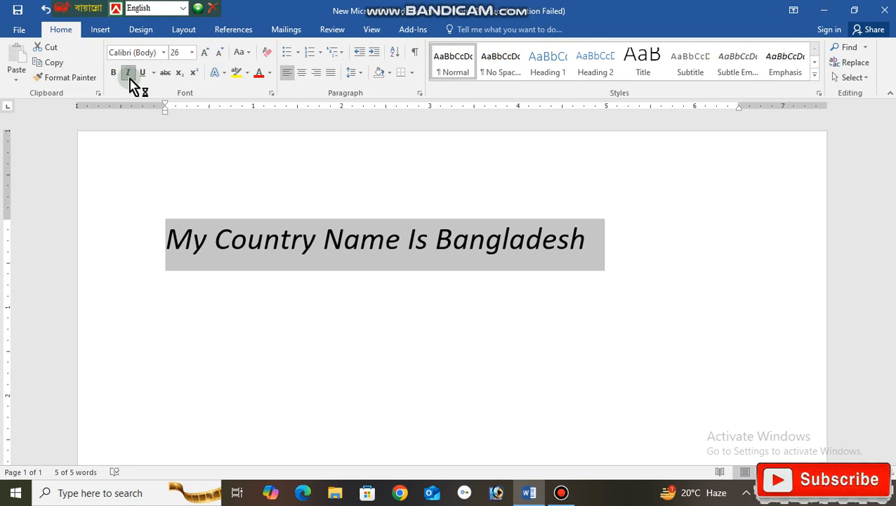
{"action": "left_click", "coordinate": [130, 77]}
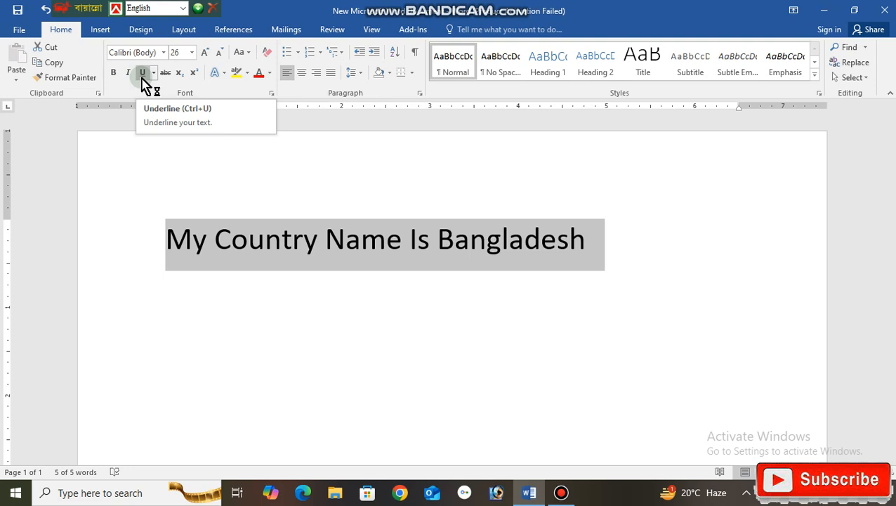
Switch underlining on and off again twice for the selected sentence.
{"action": "left_click", "coordinate": [142, 75]}
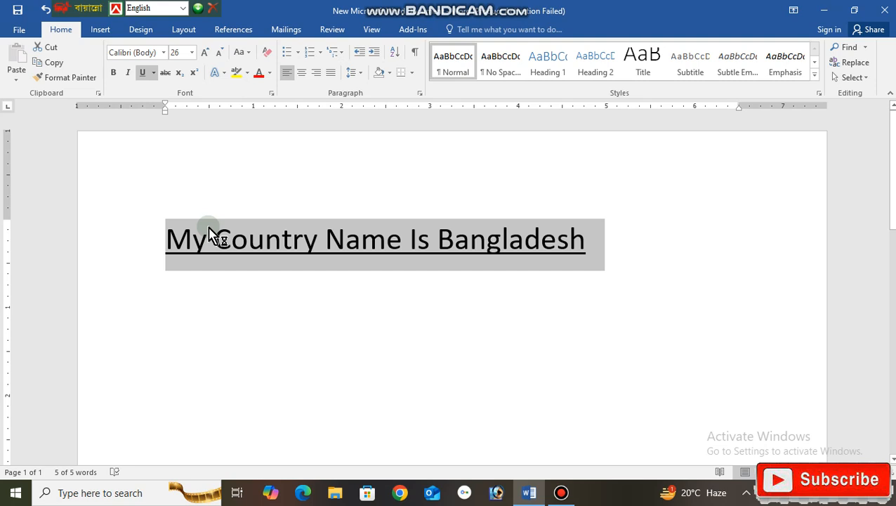
{"action": "key", "text": "ctrl+u"}
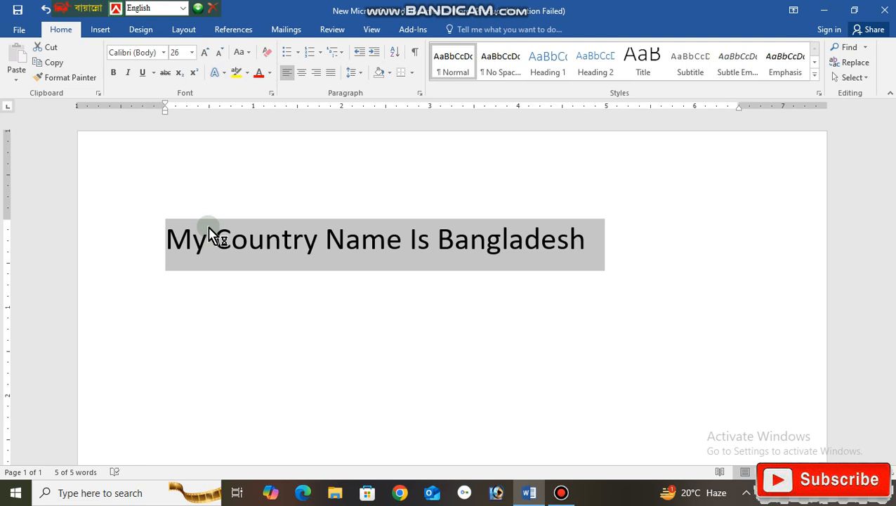
{"action": "key", "text": "ctrl+u"}
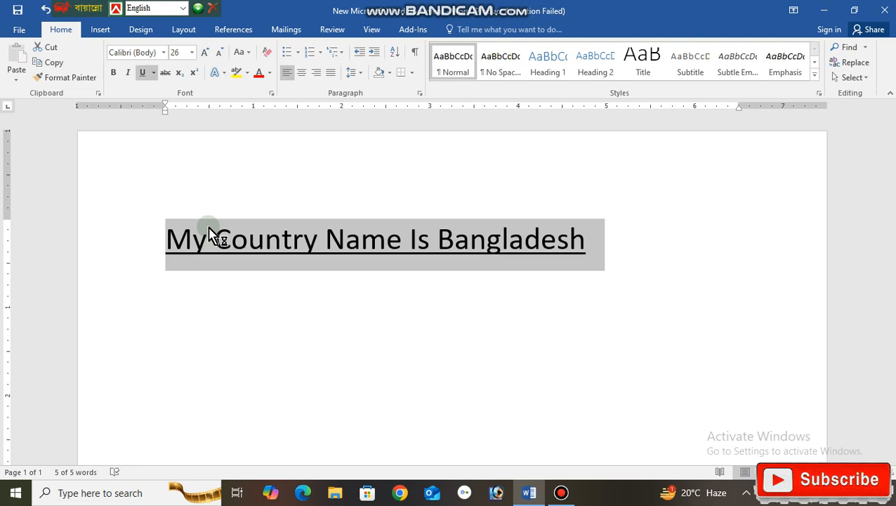
{"action": "key", "text": "ctrl+u"}
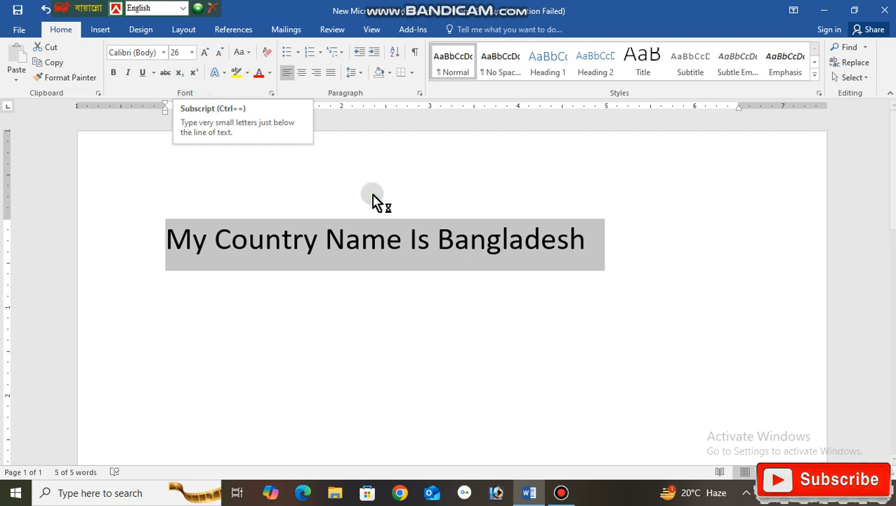
Add the subscript text "ugjgj" directly after "Bangladesh" and turn subscript off again.
{"action": "left_click", "coordinate": [401, 236]}
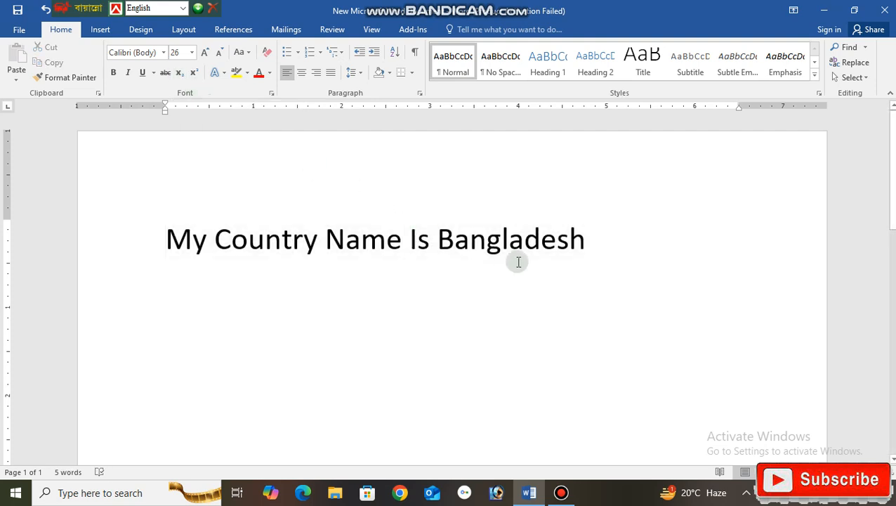
{"action": "left_click", "coordinate": [588, 242]}
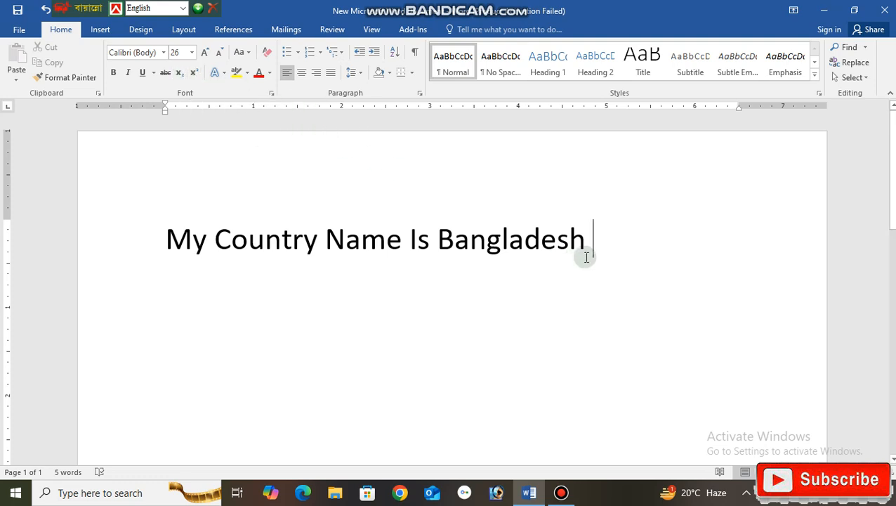
{"action": "key", "text": "BackSpace"}
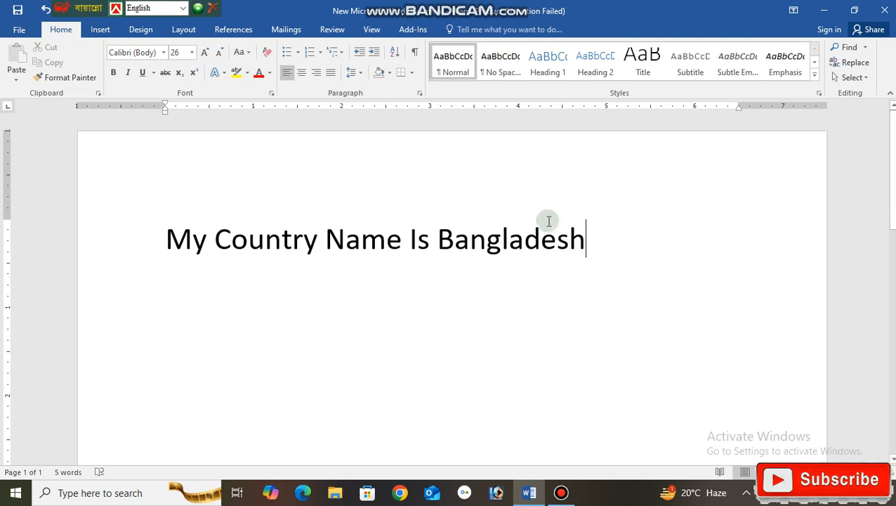
{"action": "left_click", "coordinate": [180, 78]}
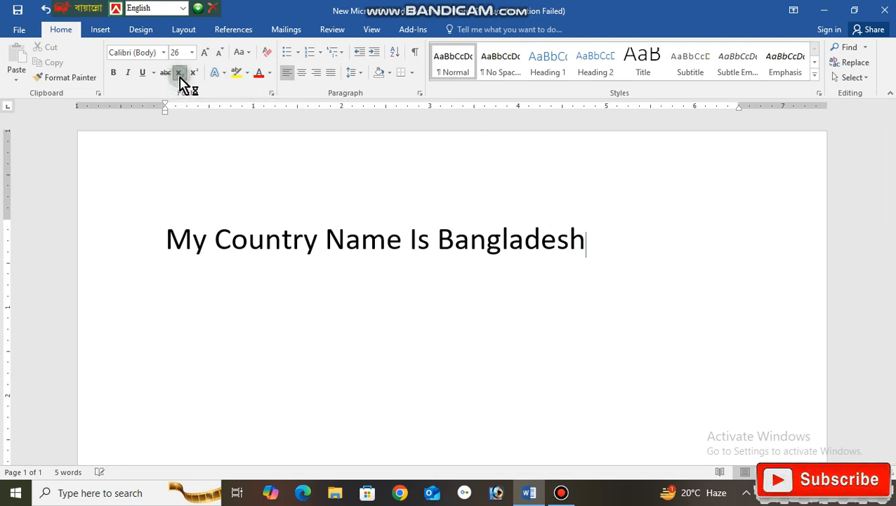
{"action": "type", "text": "ugjgj"}
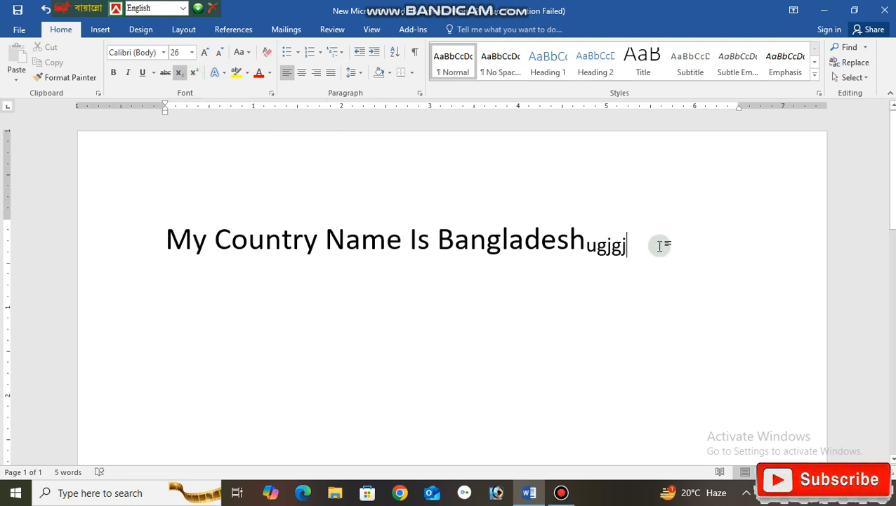
{"action": "left_click", "coordinate": [178, 73]}
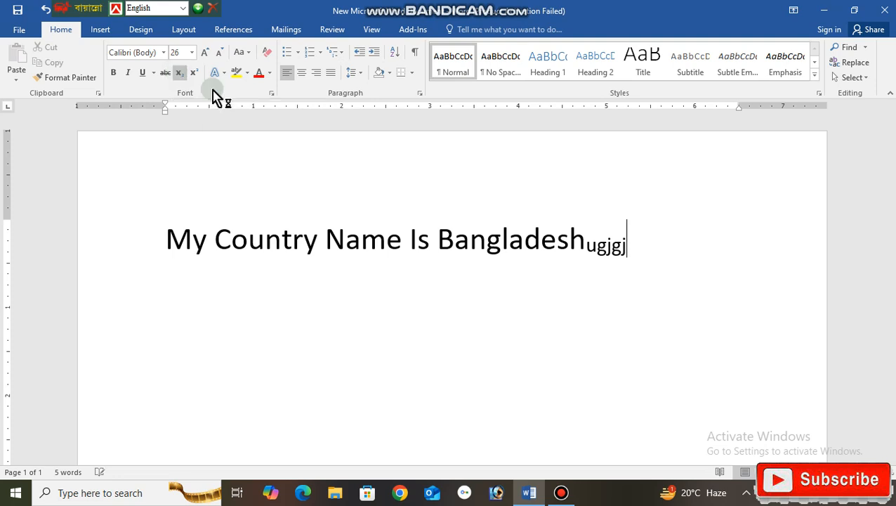
Add the expression "(a+b)" in normal text at the end of the sentence, after the subscript letters.
{"action": "left_click", "coordinate": [649, 256]}
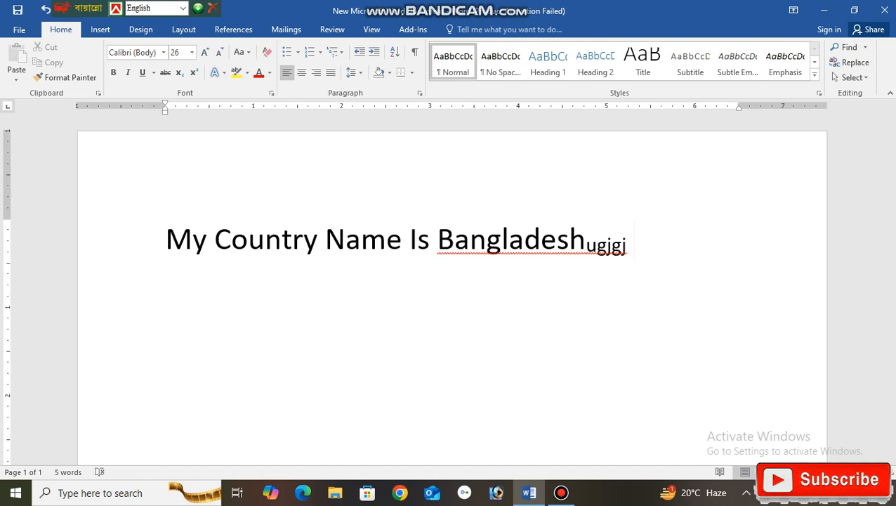
{"action": "type", "text": "("}
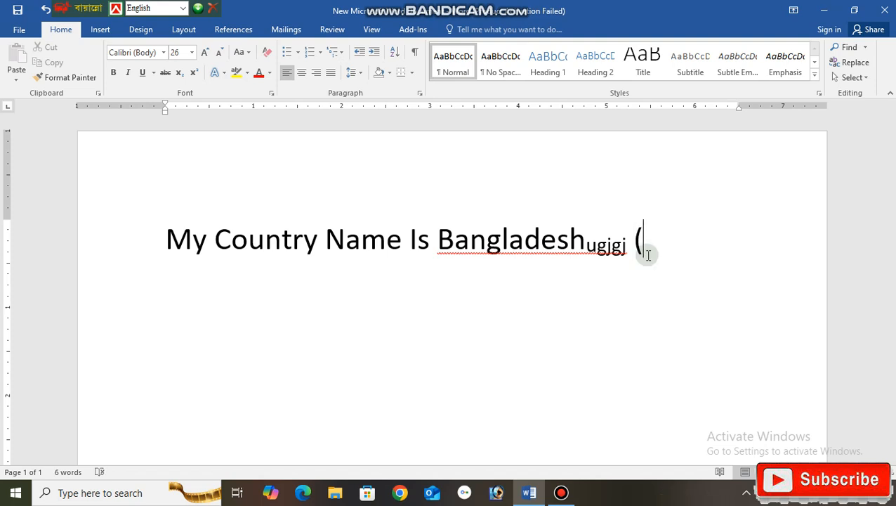
{"action": "type", "text": "a"}
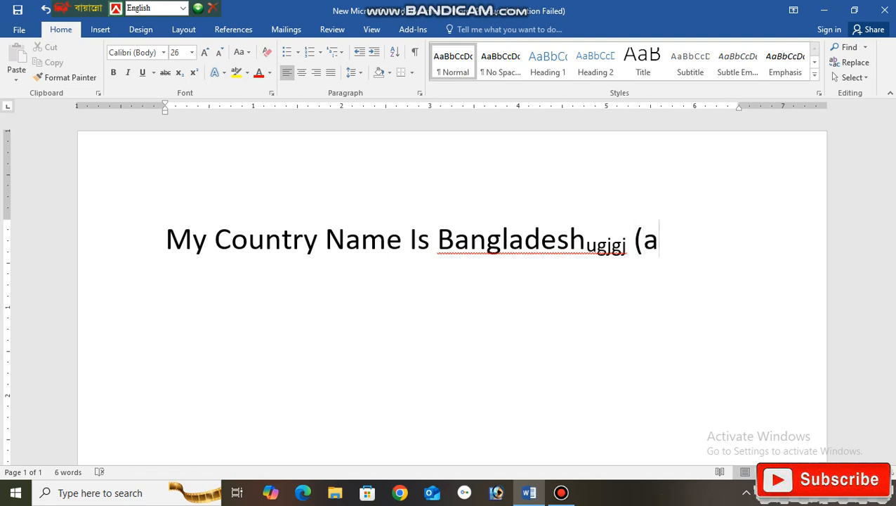
{"action": "type", "text": "+B"}
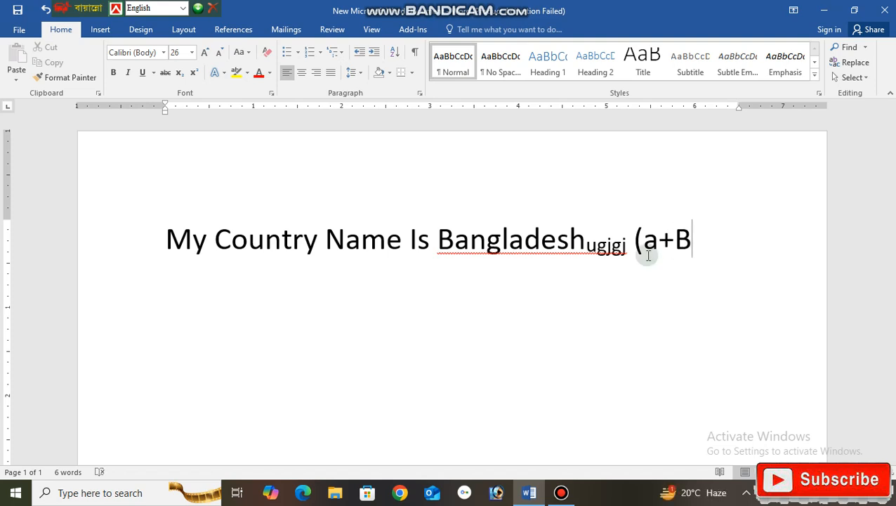
{"action": "key", "text": "BackSpace"}
{"action": "type", "text": "b"}
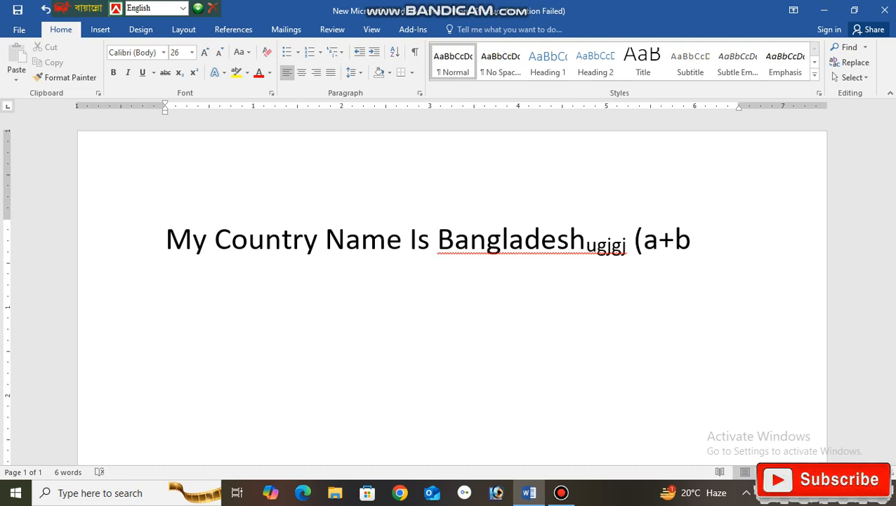
{"action": "type", "text": ")"}
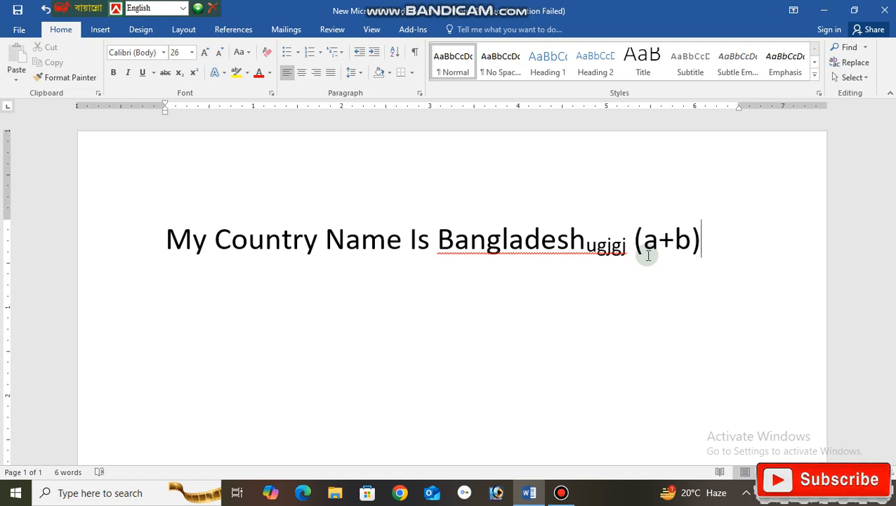
Add a superscript 2 directly after "(a+b)" and return to normal text.
{"action": "left_click", "coordinate": [193, 75]}
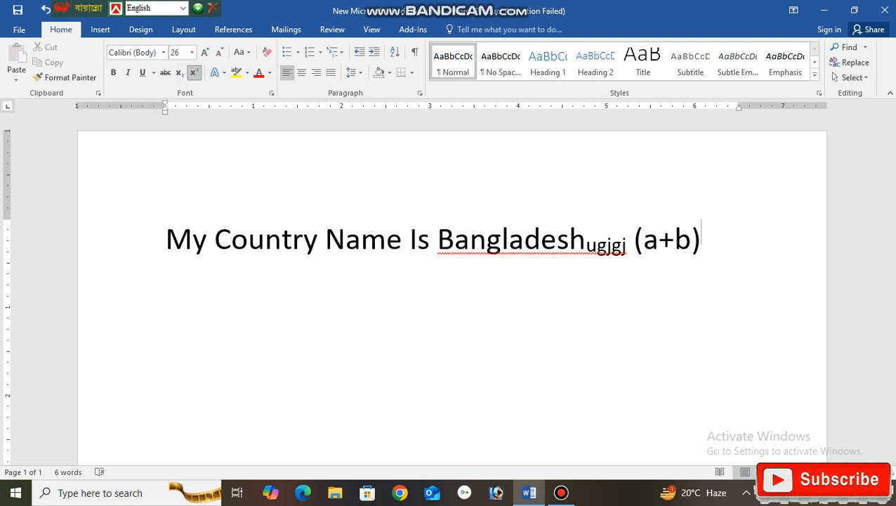
{"action": "left_click", "coordinate": [197, 78]}
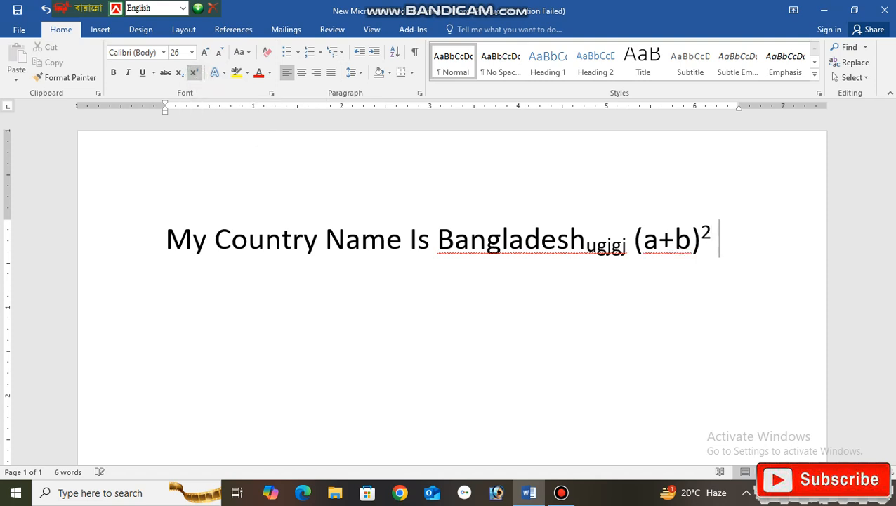
{"action": "left_click", "coordinate": [180, 84]}
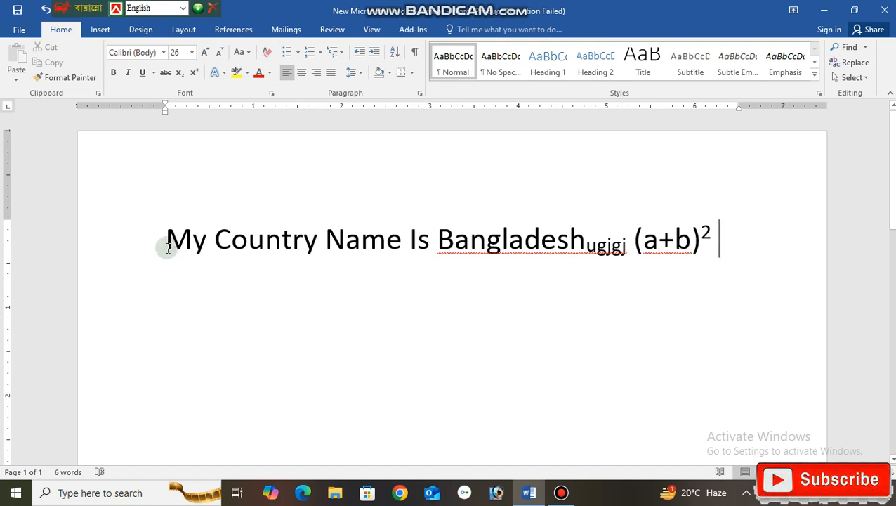
Highlight the whole sentence, including the formula, in blue.
{"action": "left_click_drag", "start_coordinate": [166, 246], "coordinate": [727, 268]}
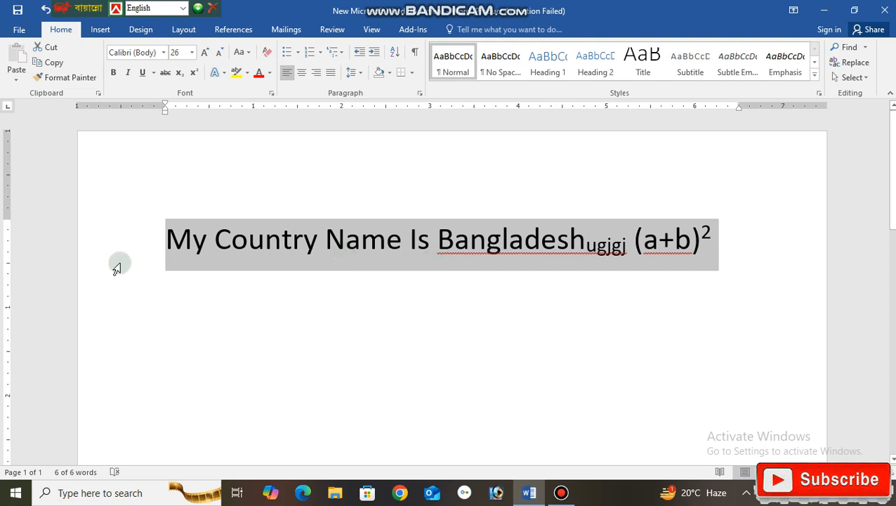
{"action": "left_click", "coordinate": [247, 73]}
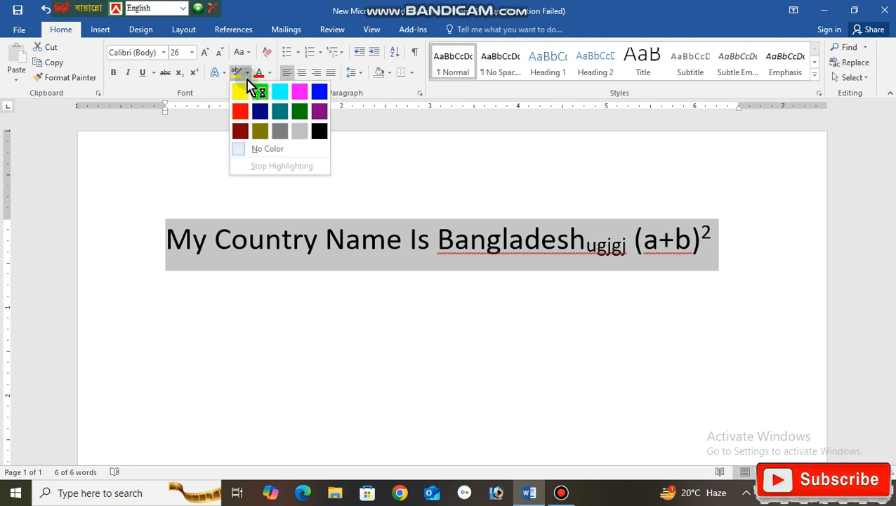
{"action": "left_click", "coordinate": [320, 92]}
{"action": "left_click", "coordinate": [358, 233]}
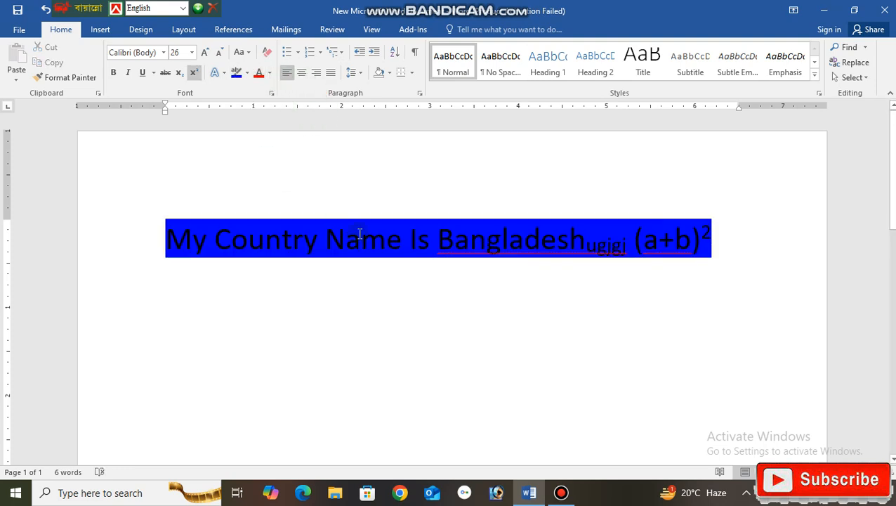
Remove the highlight colour from the entire sentence.
{"action": "left_click", "coordinate": [156, 231]}
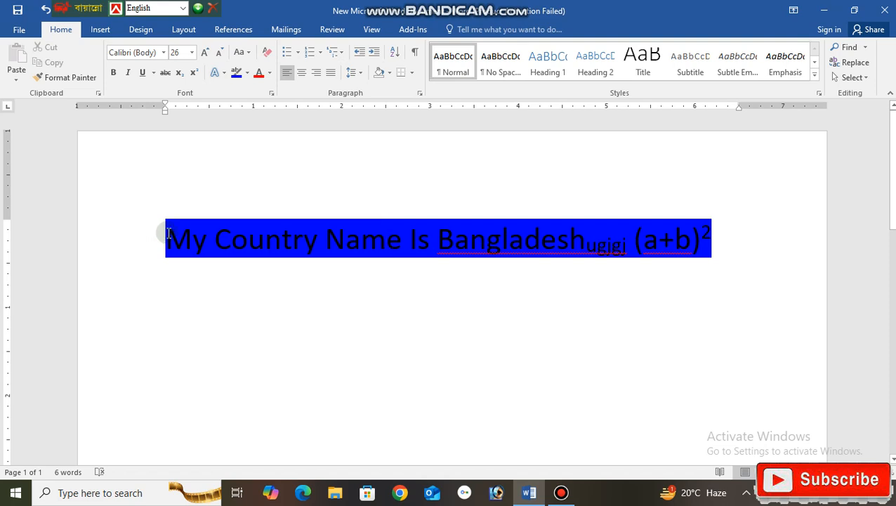
{"action": "left_click_drag", "start_coordinate": [169, 233], "coordinate": [692, 263]}
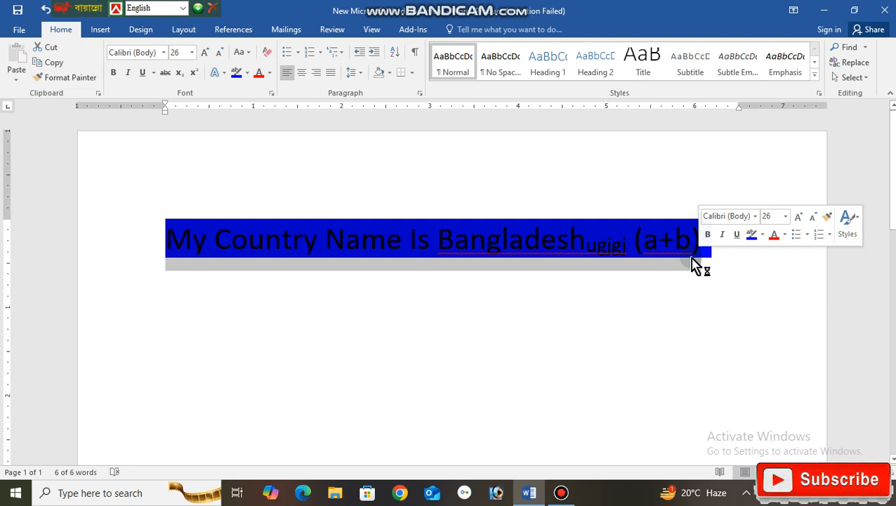
{"action": "left_click", "coordinate": [712, 224]}
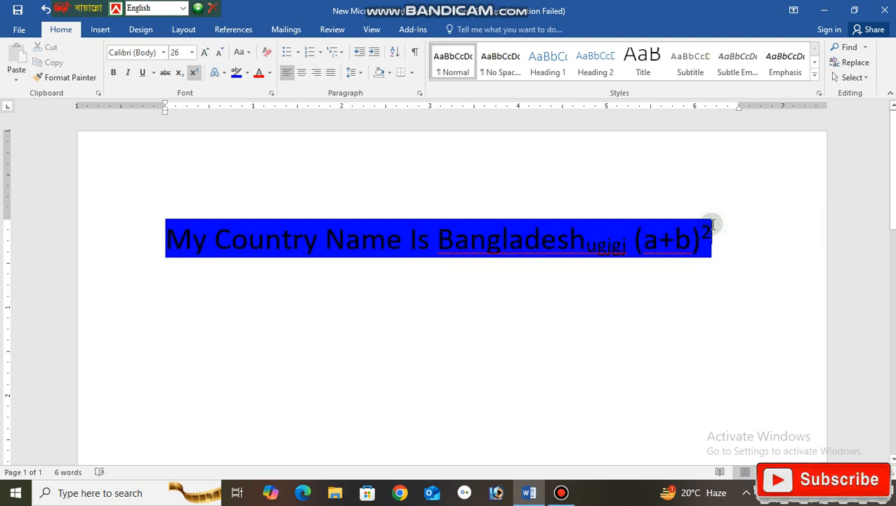
{"action": "key", "text": "ctrl+a"}
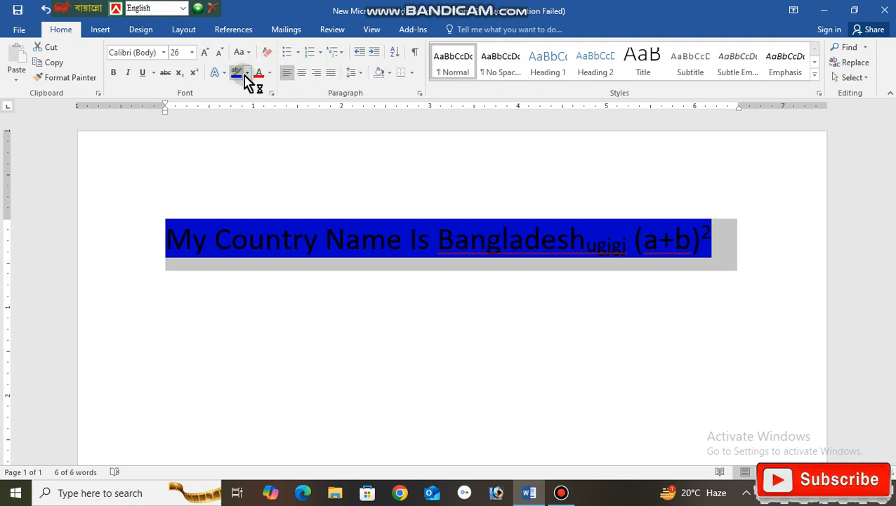
{"action": "left_click", "coordinate": [246, 73]}
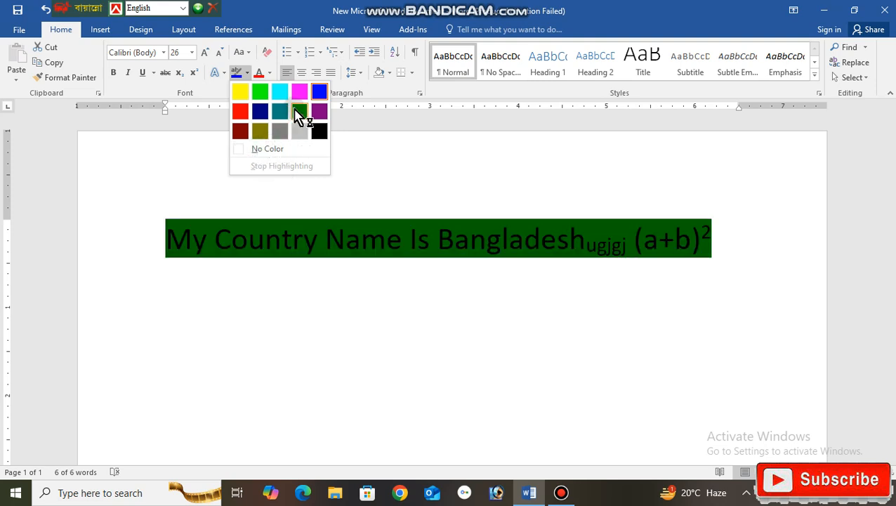
{"action": "left_click", "coordinate": [277, 149]}
{"action": "left_click", "coordinate": [276, 147]}
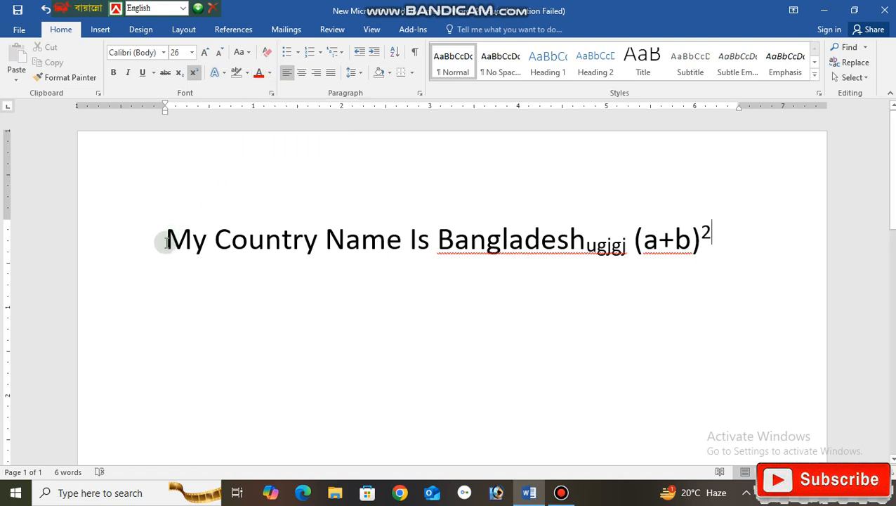
Change the font colour of the whole sentence to standard red.
{"action": "left_click_drag", "start_coordinate": [164, 242], "coordinate": [732, 237]}
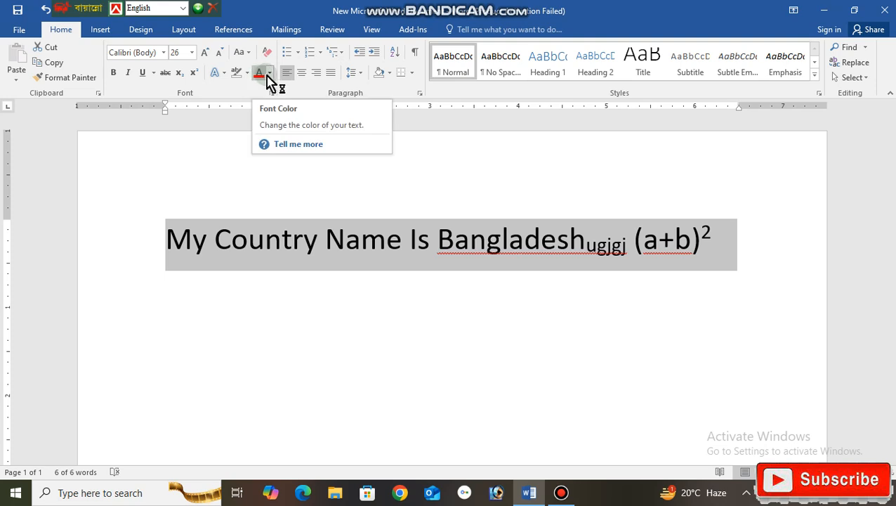
{"action": "left_click", "coordinate": [268, 73]}
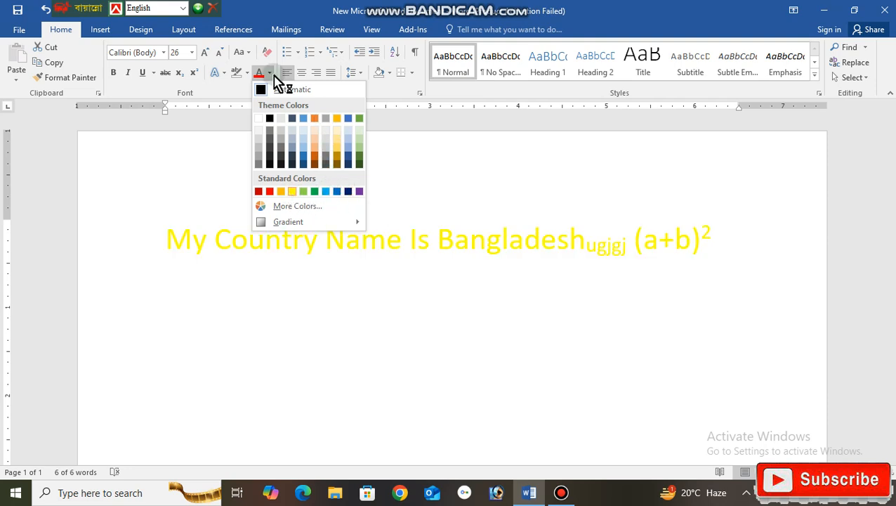
{"action": "left_click", "coordinate": [269, 192]}
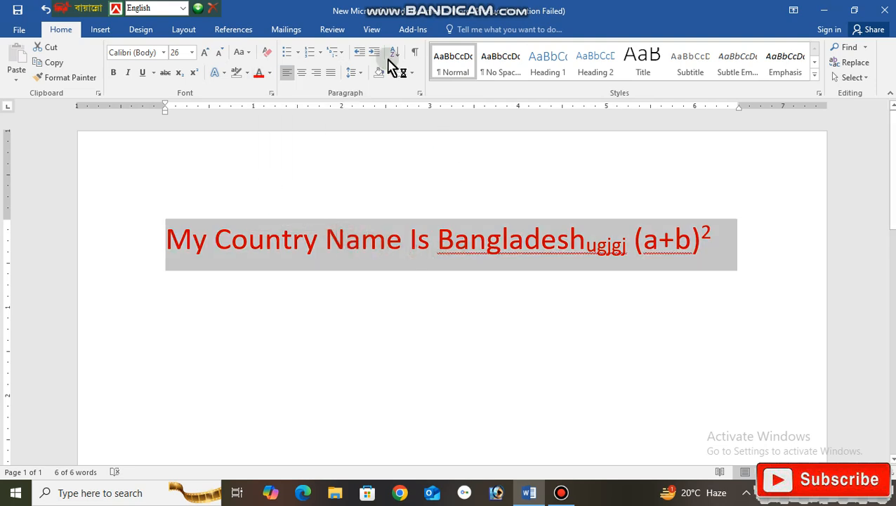
Set the sentence's font colour back to Automatic and deselect the text.
{"action": "left_click", "coordinate": [270, 79]}
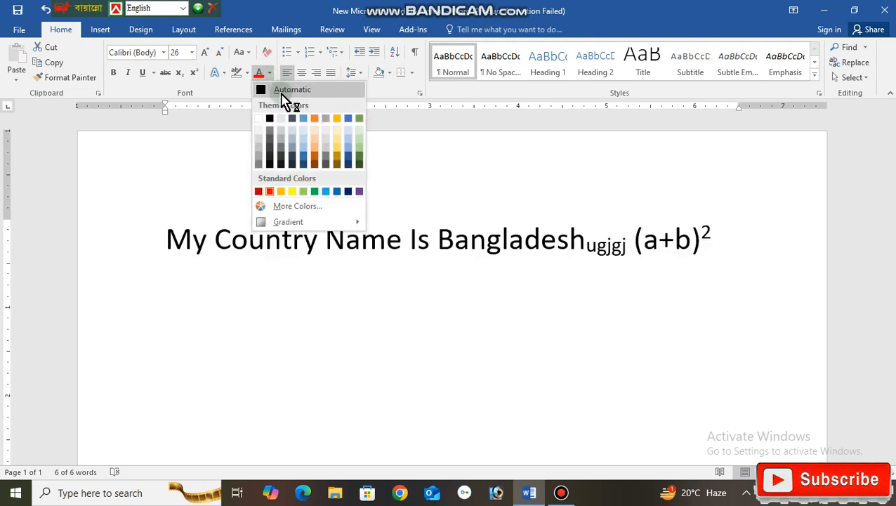
{"action": "left_click", "coordinate": [281, 94]}
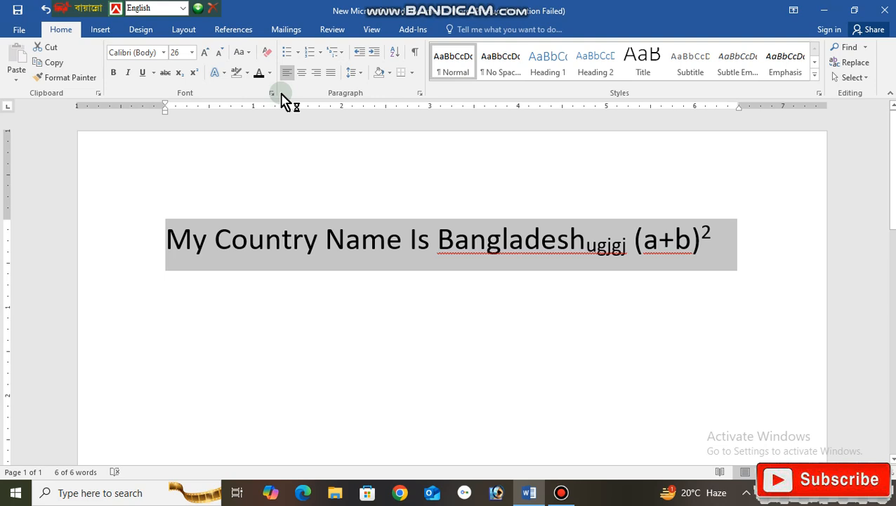
{"action": "left_click", "coordinate": [742, 225]}
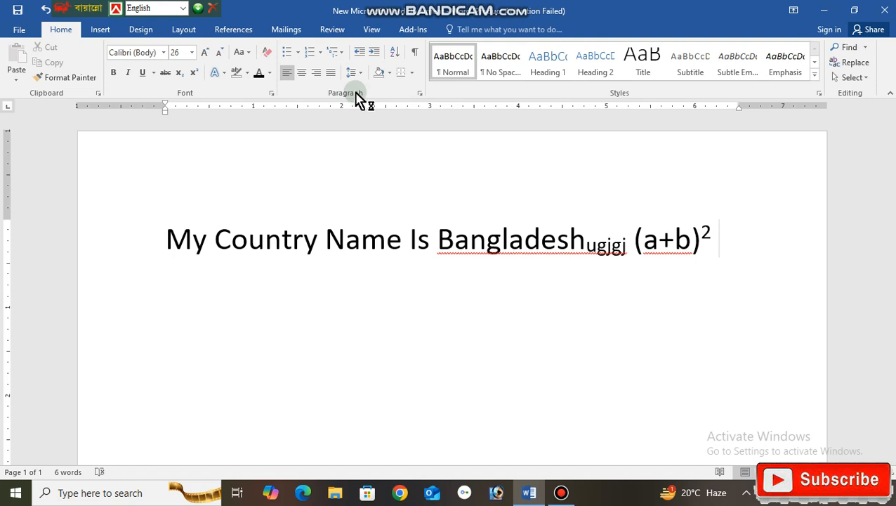
{"action": "left_click", "coordinate": [300, 59]}
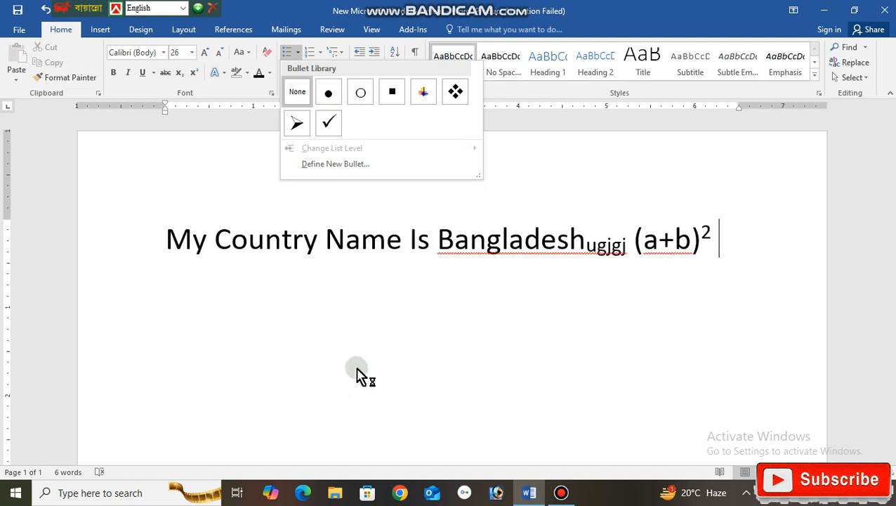
{"action": "left_click", "coordinate": [724, 257]}
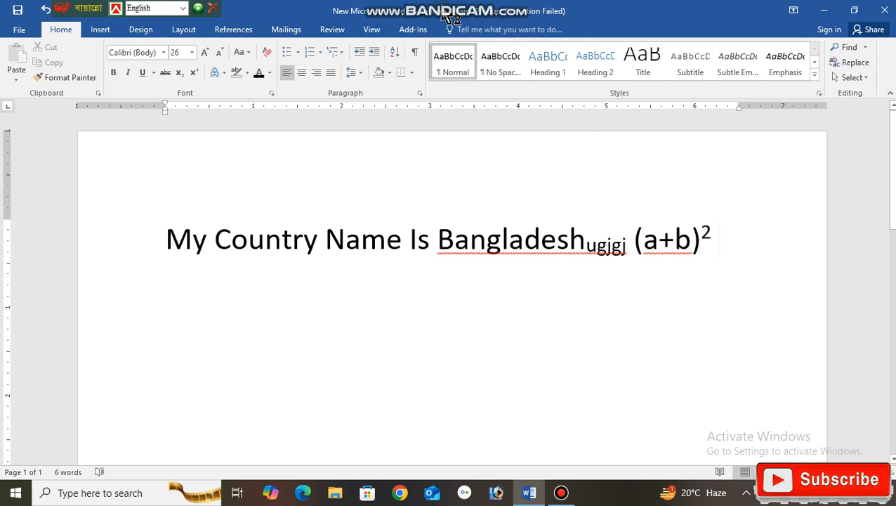
{"action": "left_click", "coordinate": [298, 54]}
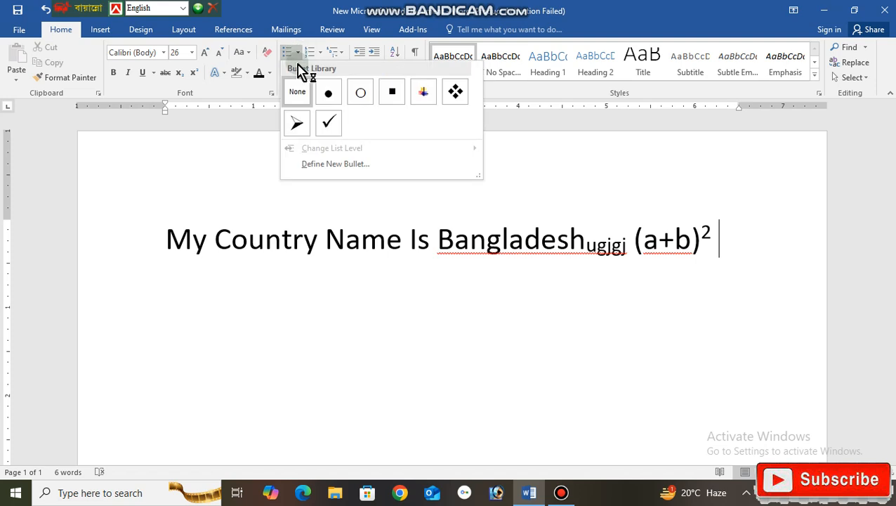
{"action": "left_click", "coordinate": [722, 248]}
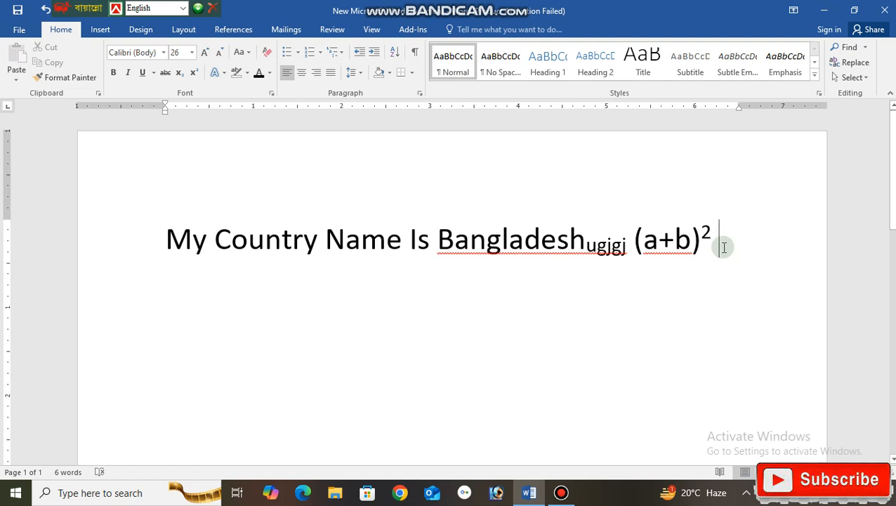
Start a solid round bullet list on a new line below the sentence and enter "uyftyfyujdtyfyjdydftyd" as its first item.
{"action": "key", "text": "Return"}
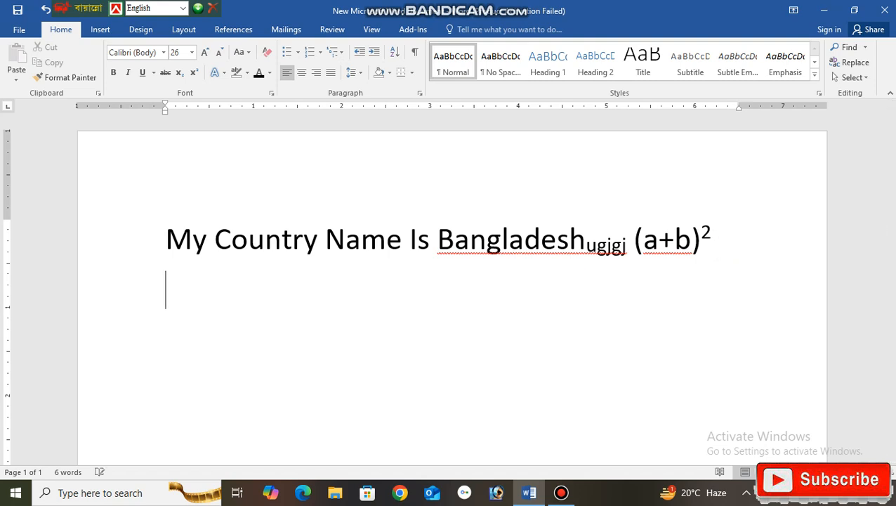
{"action": "left_click", "coordinate": [298, 52]}
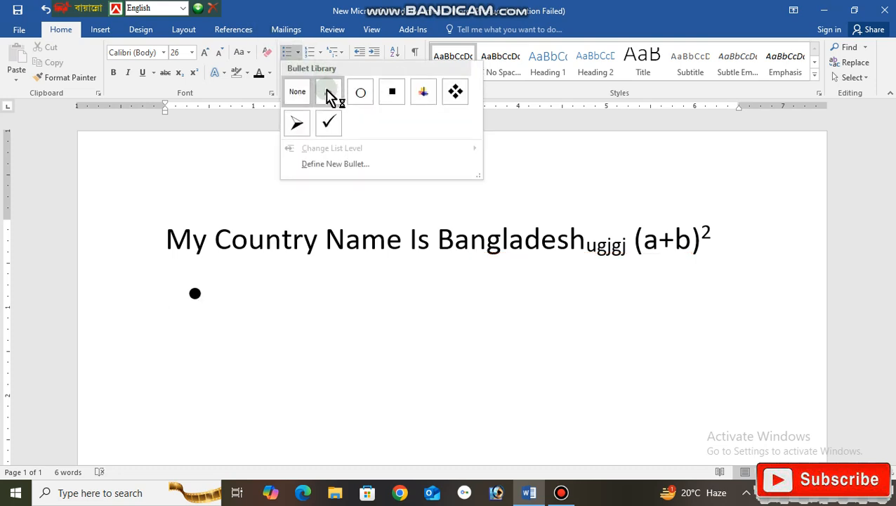
{"action": "left_click", "coordinate": [329, 92]}
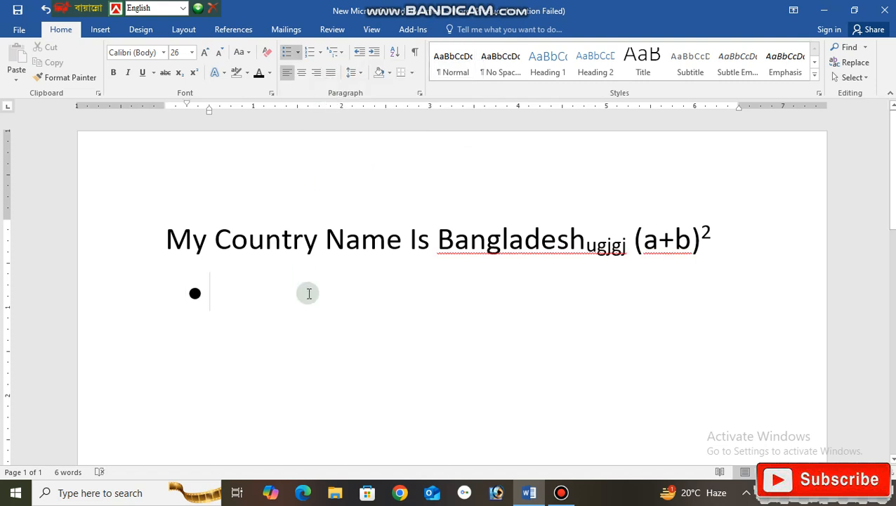
{"action": "type", "text": "uyftyfyujdtyfyjdydftyd"}
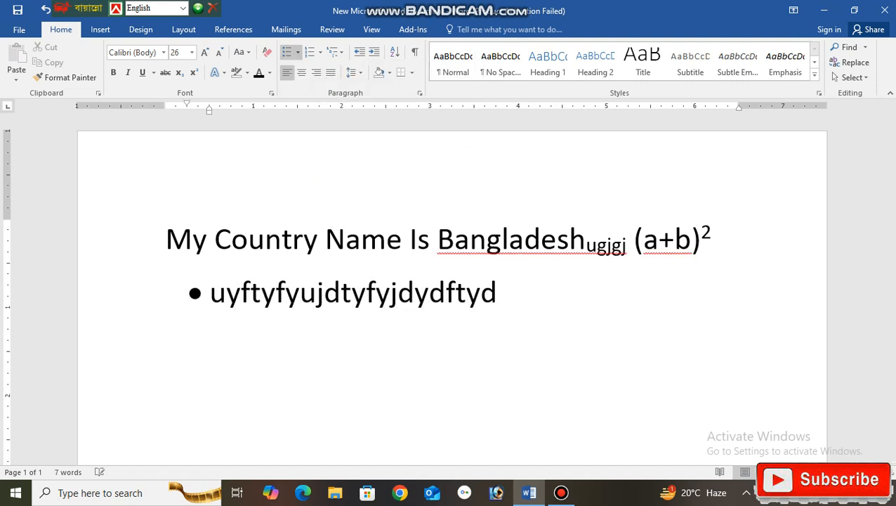
{"action": "key", "text": "Return"}
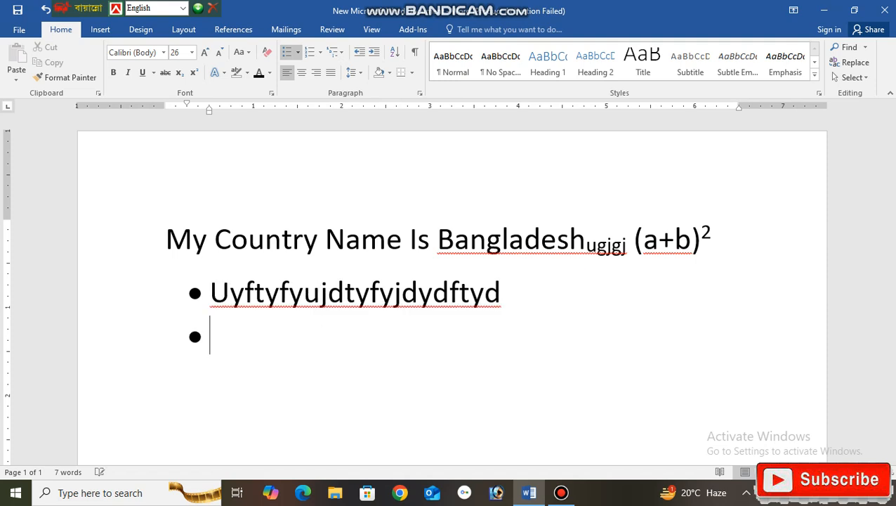